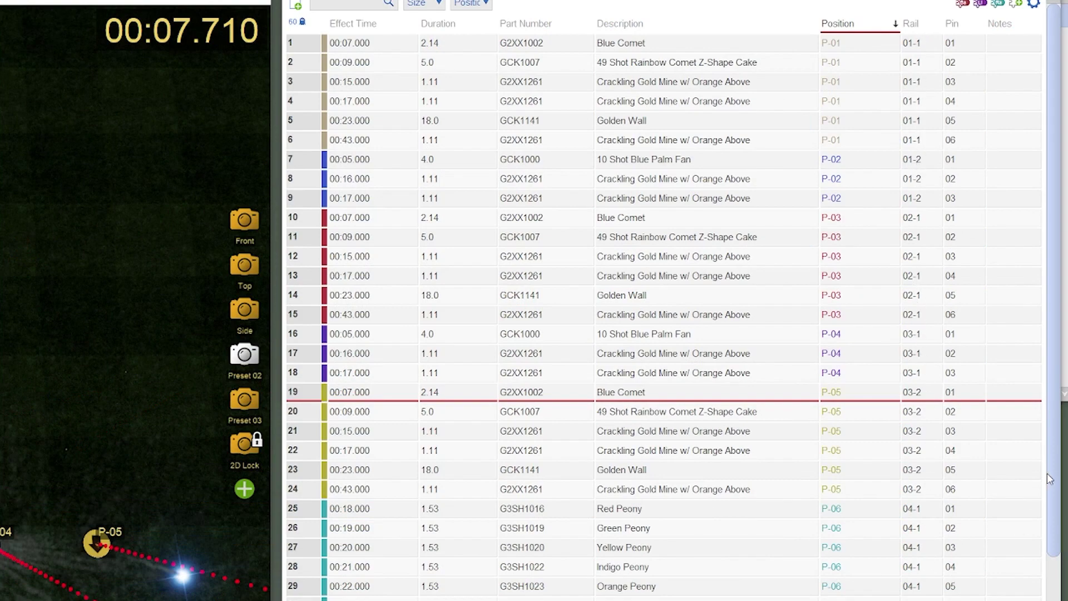
Address the whole show with each module restricted to a single Position, yielding 6 modules and 62 pins.
scroll(1051, 479, down, 4)
scroll(664, 312, down, 3)
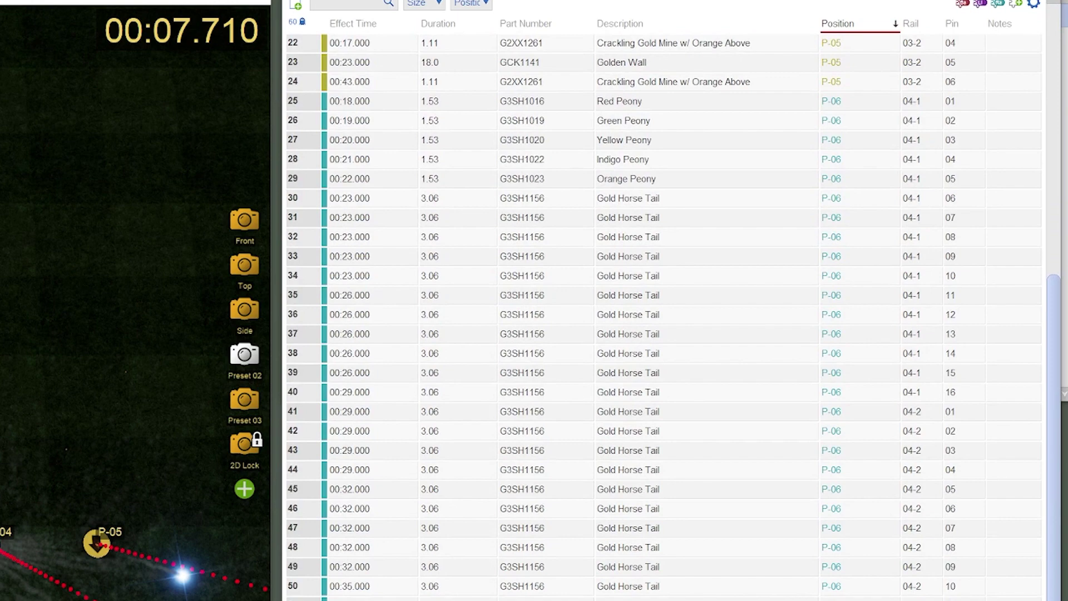
scroll(1041, 519, up, 6)
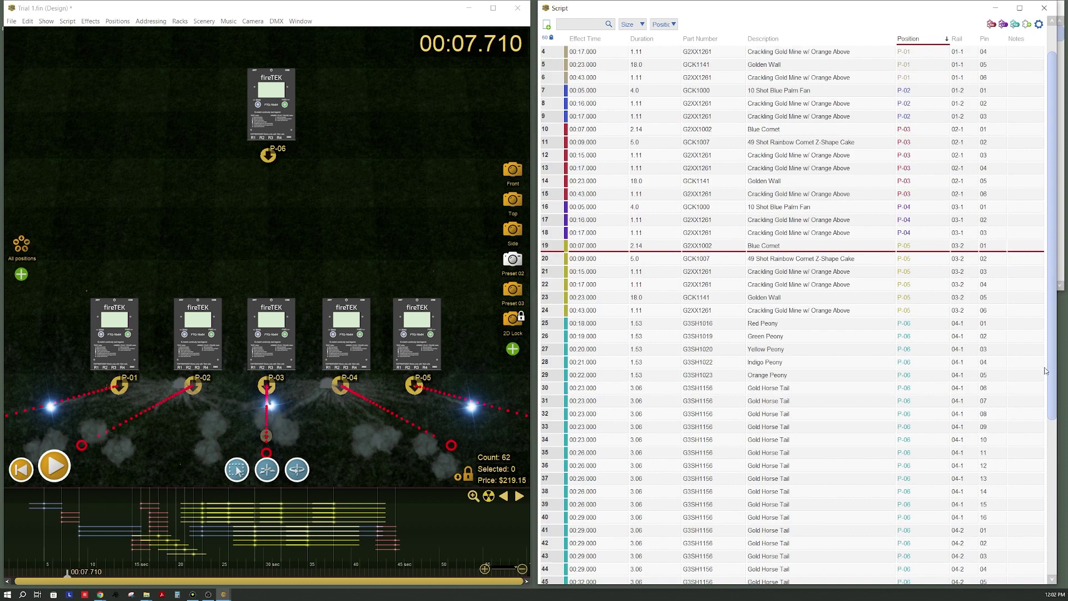
click(151, 21)
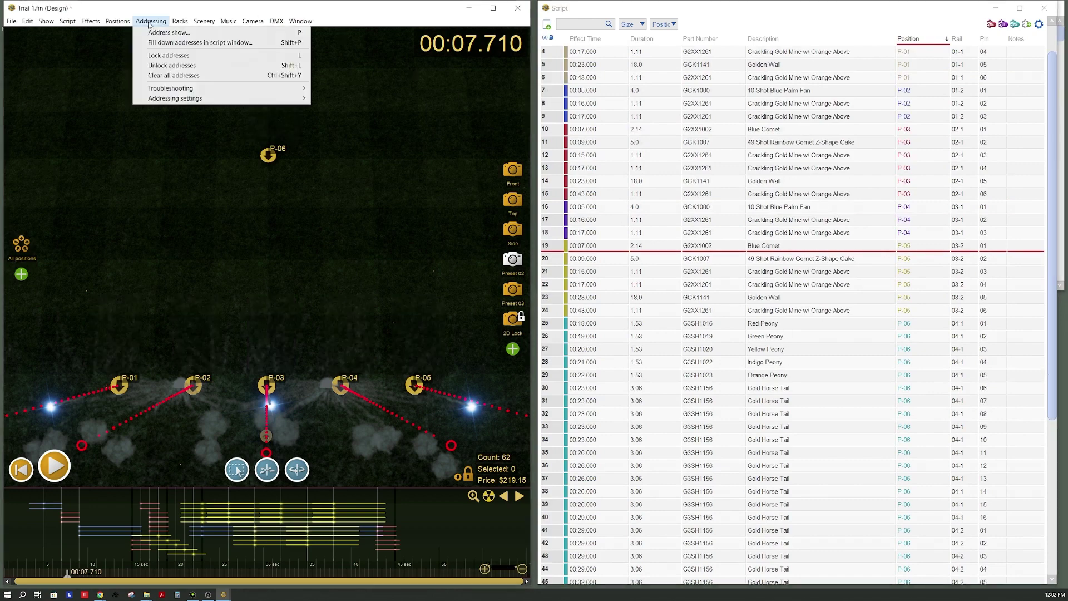
click(189, 33)
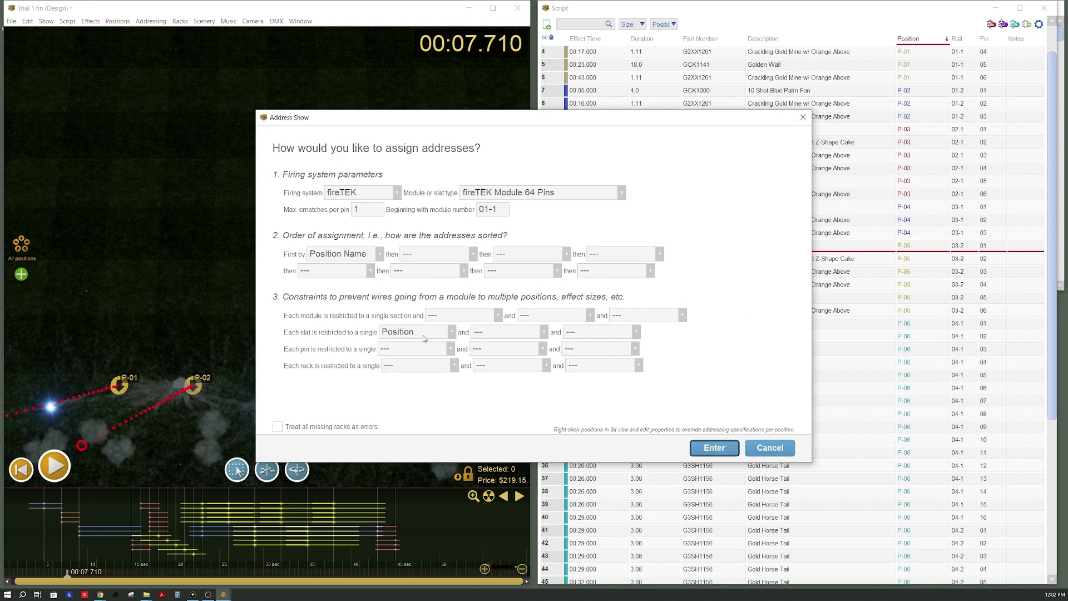
click(450, 317)
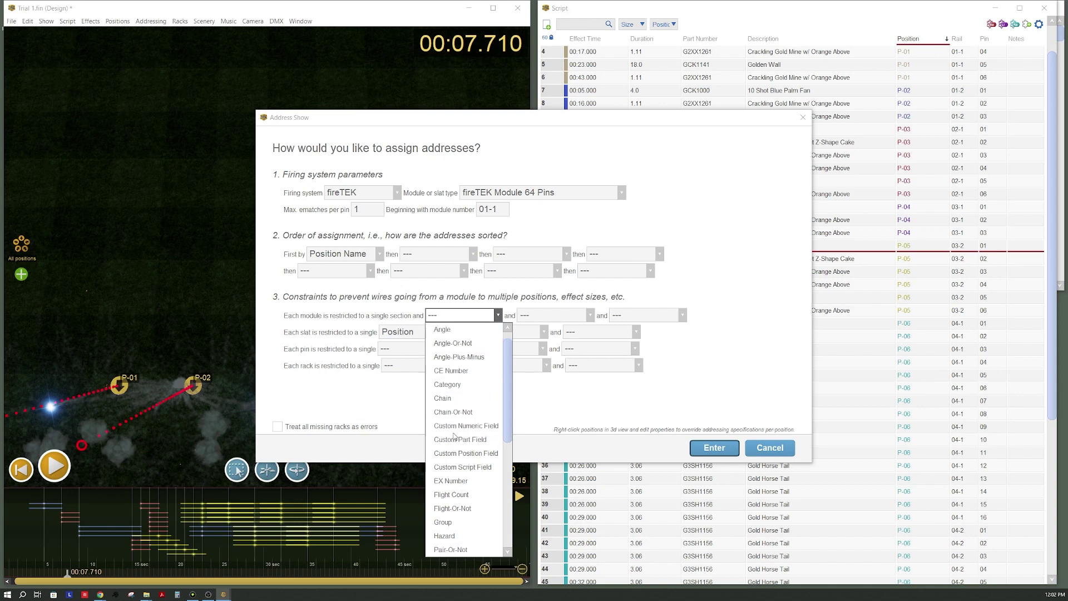
scroll(452, 497, down, 1)
scroll(453, 503, down, 1)
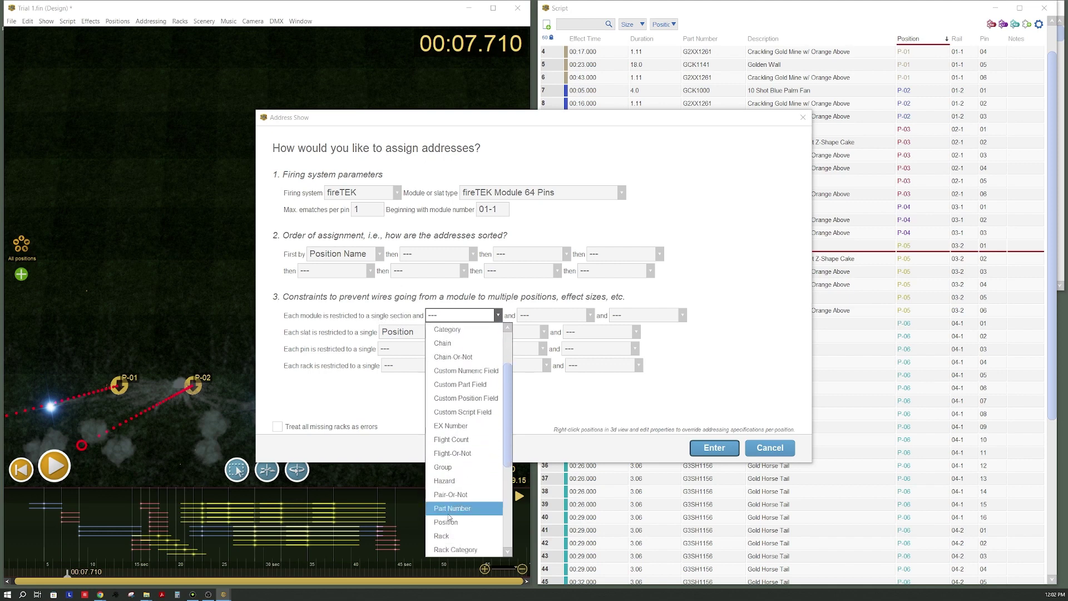
click(447, 523)
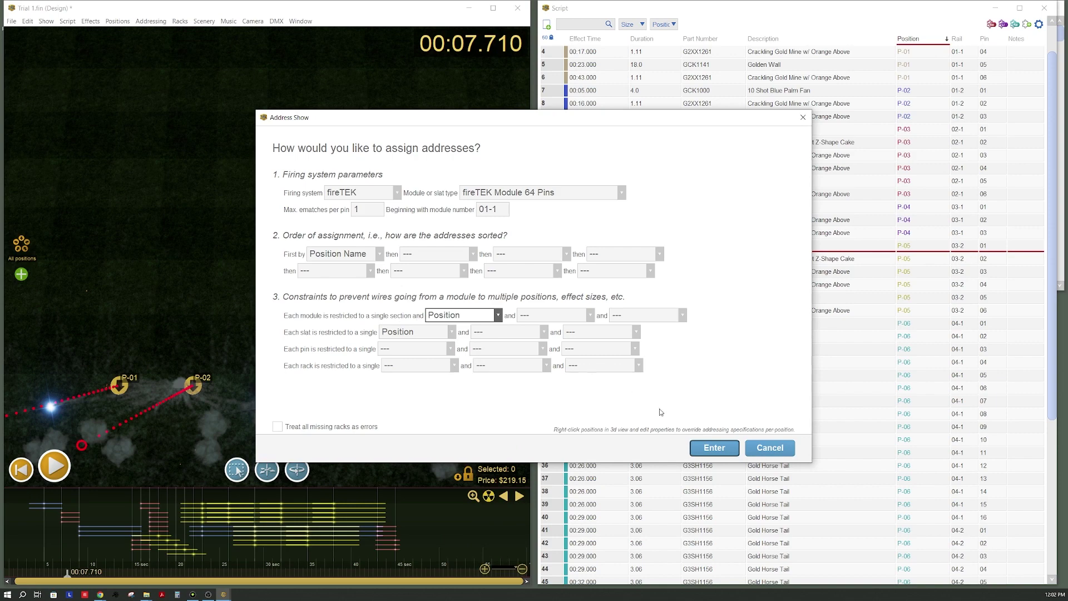
click(715, 449)
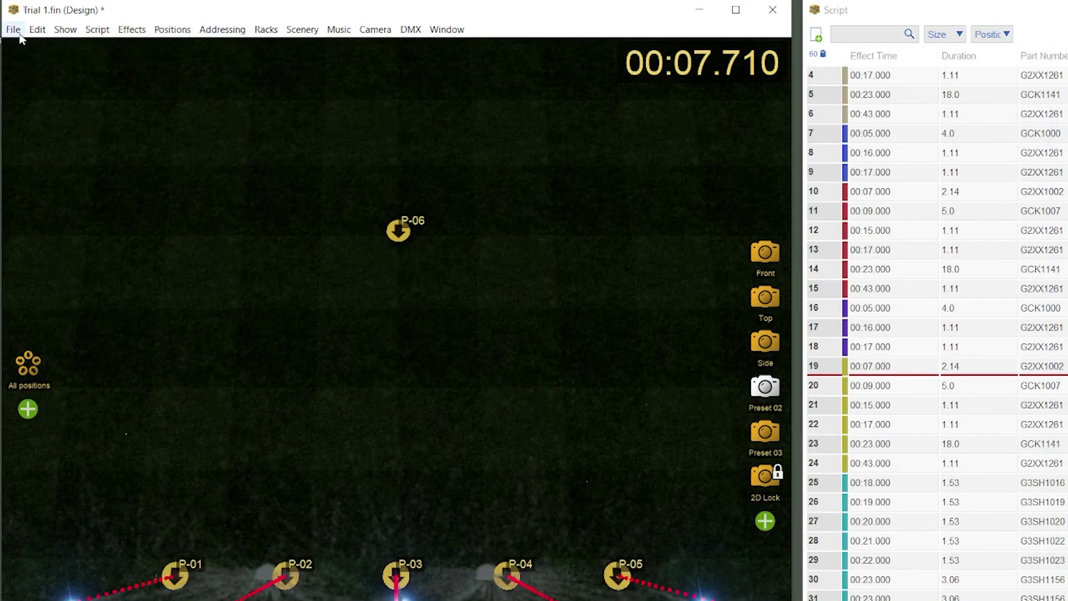
Export the fireTEK V4 (12 columns) firing system script as Trial 1.csv.
click(16, 32)
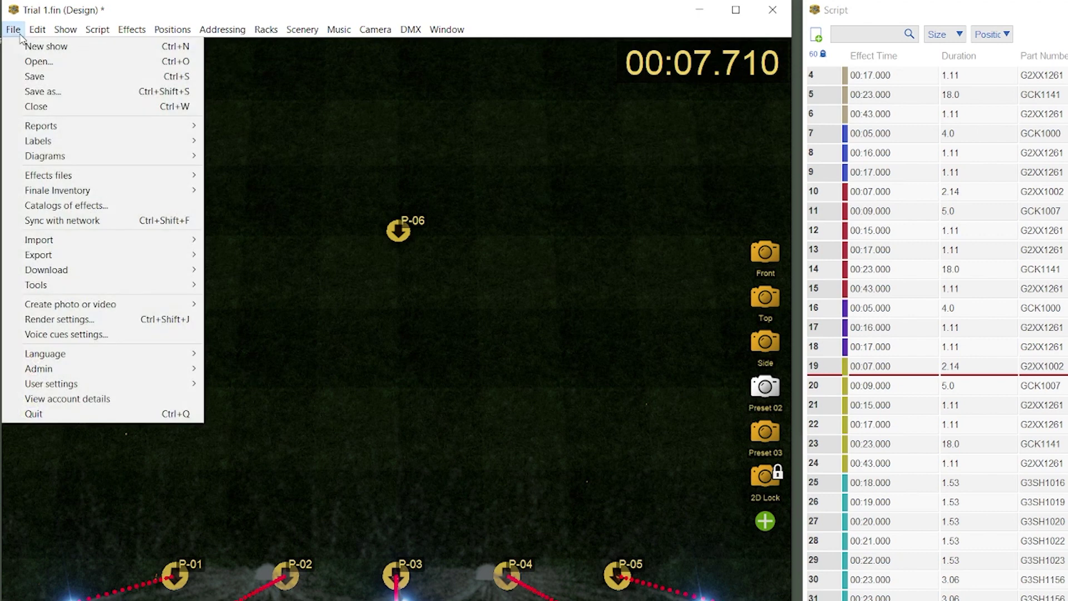
mouse_move(71, 256)
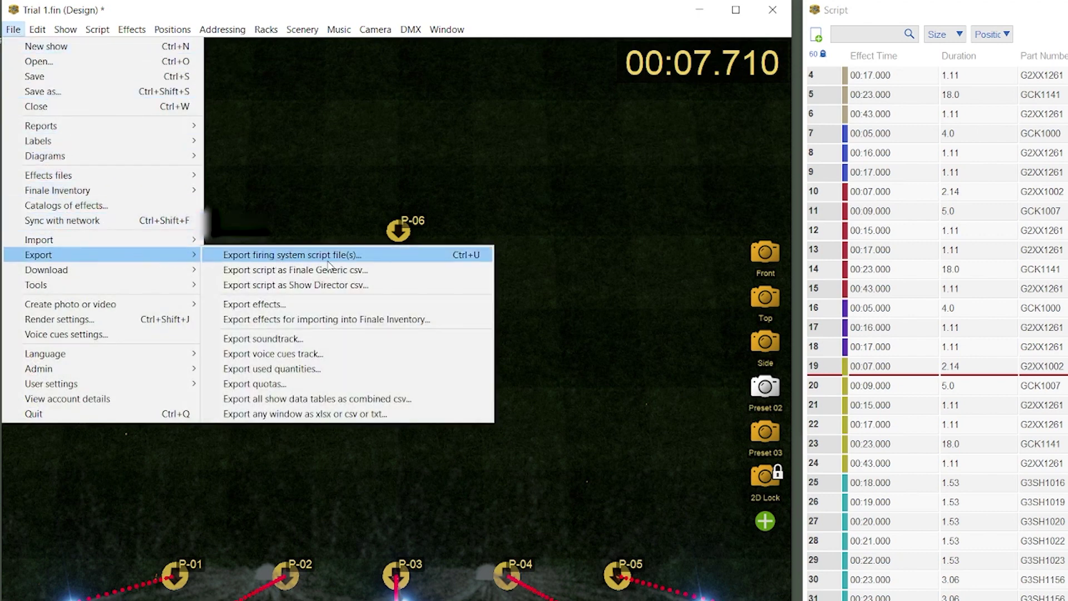
click(367, 259)
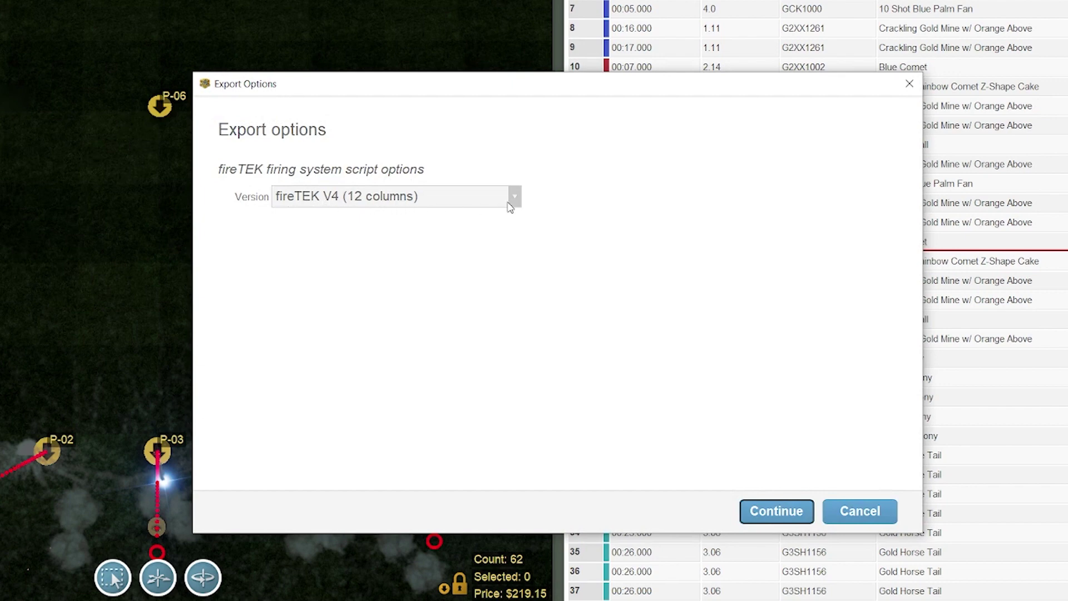
click(777, 518)
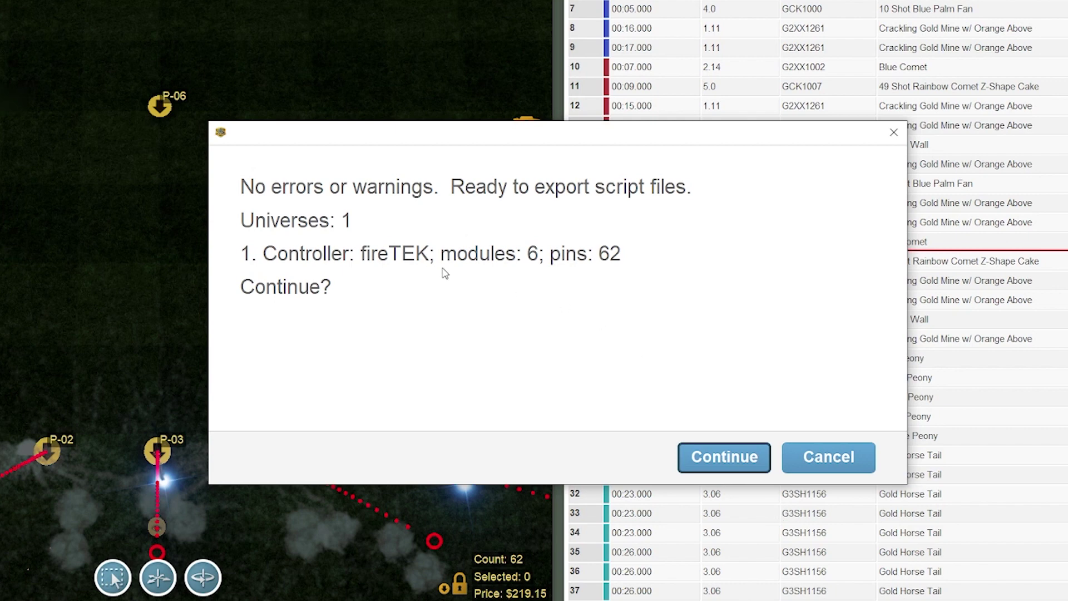
click(735, 473)
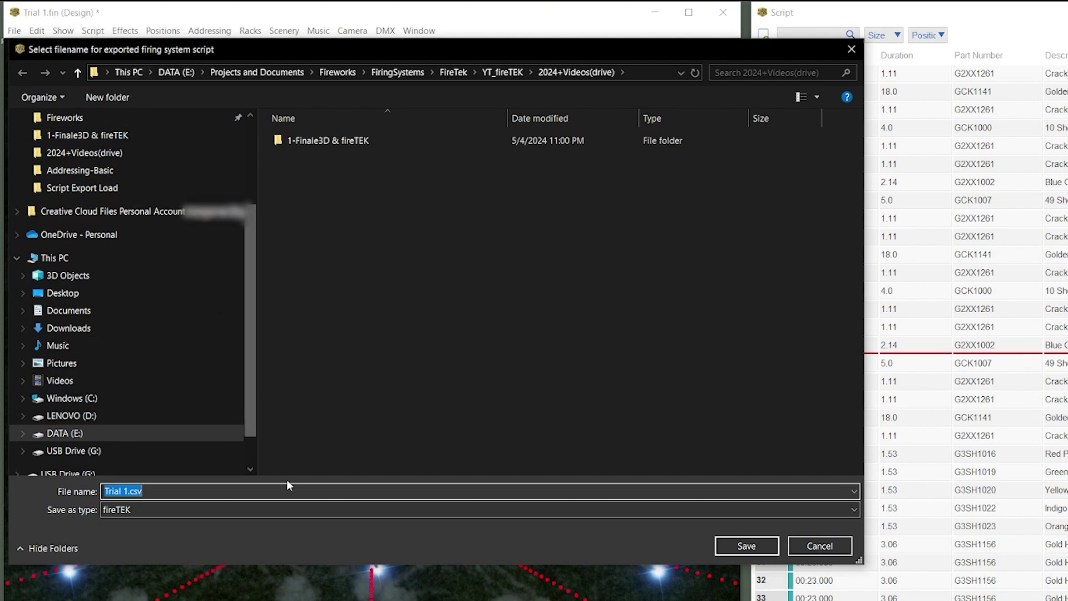
click(742, 549)
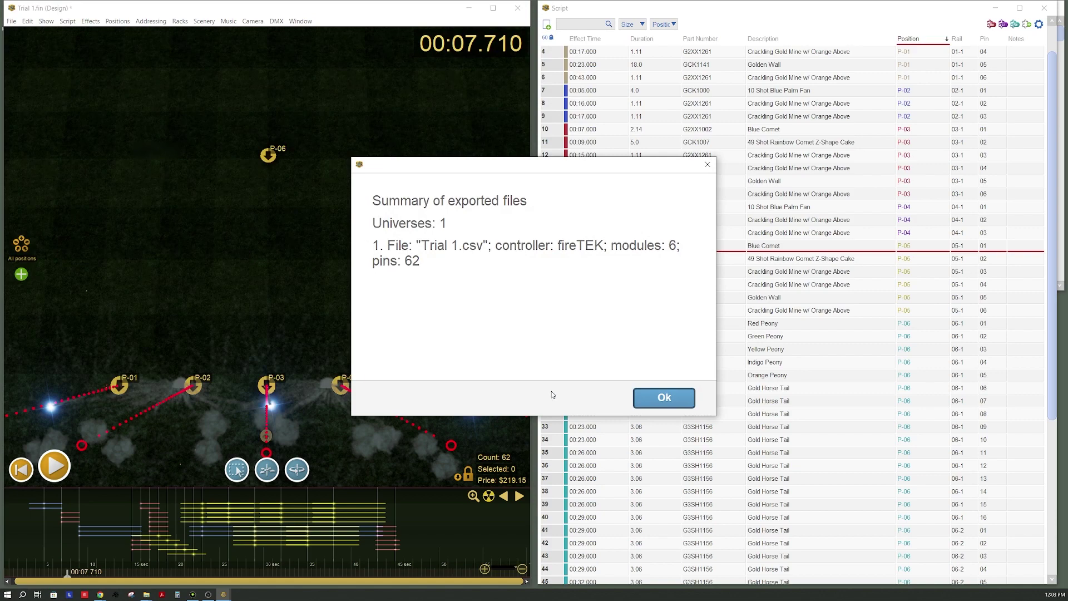
click(665, 398)
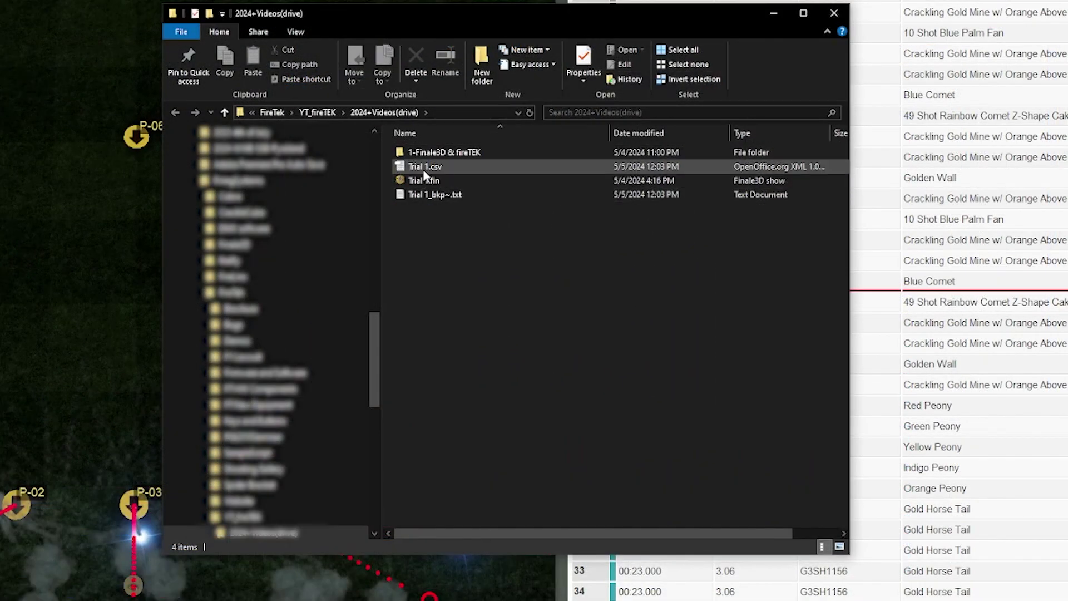
click(419, 167)
double_click(418, 167)
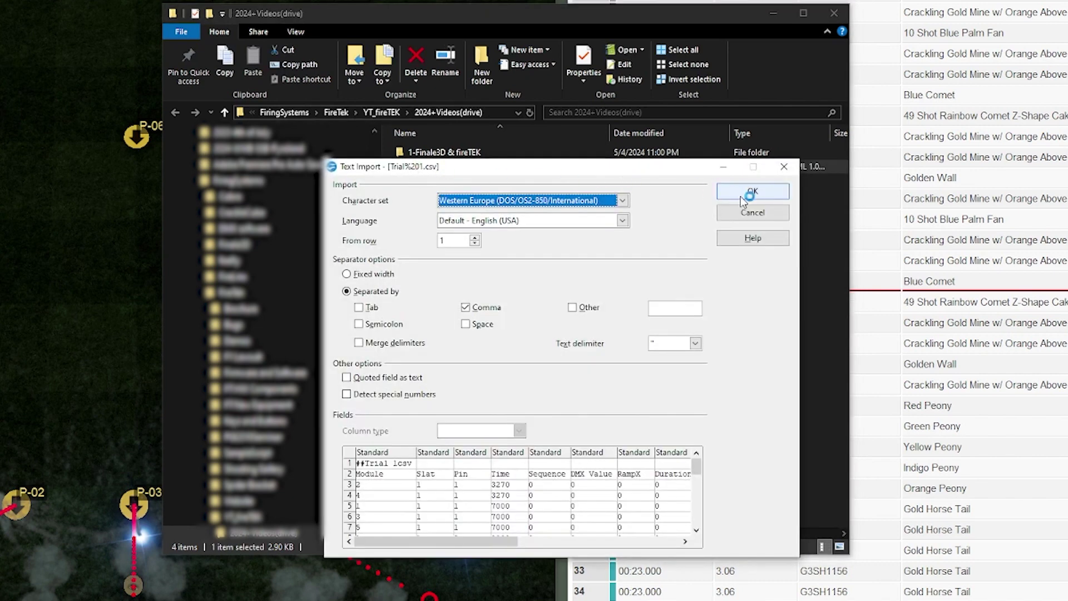
click(750, 192)
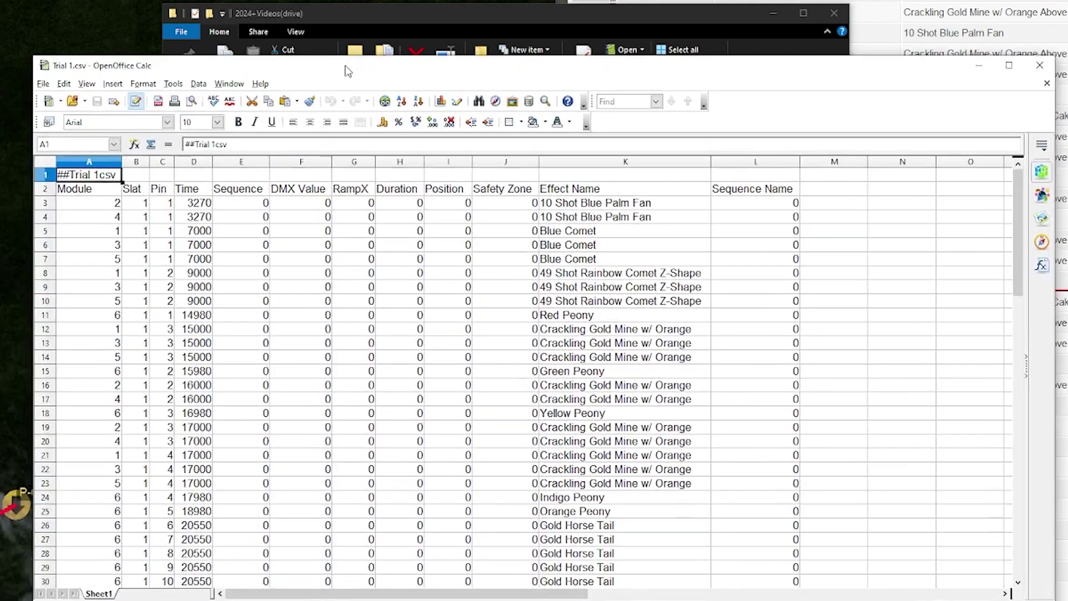
drag(348, 71, 327, 43)
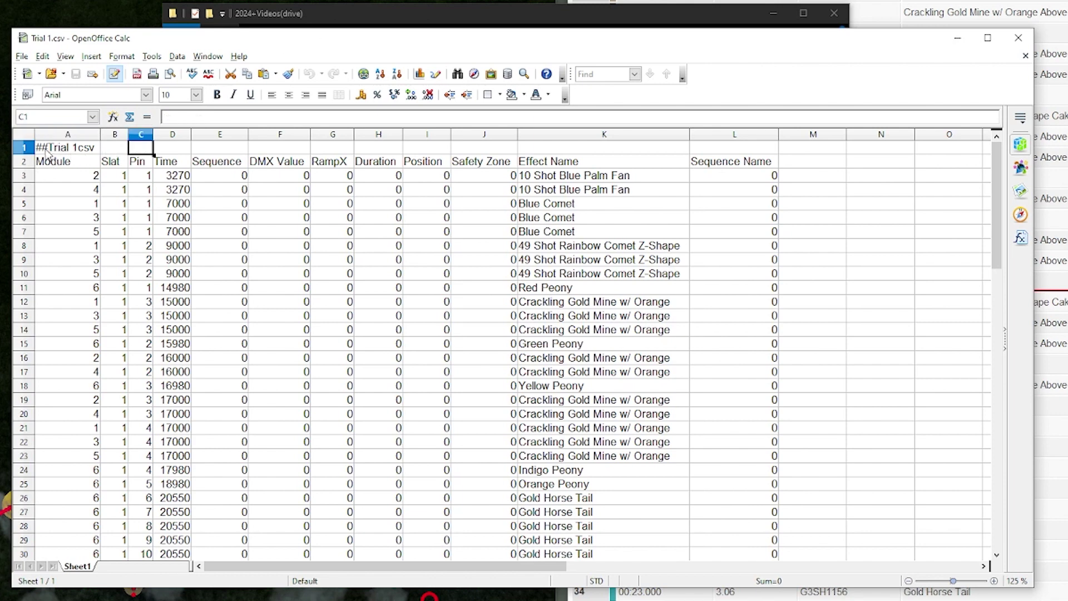
click(24, 148)
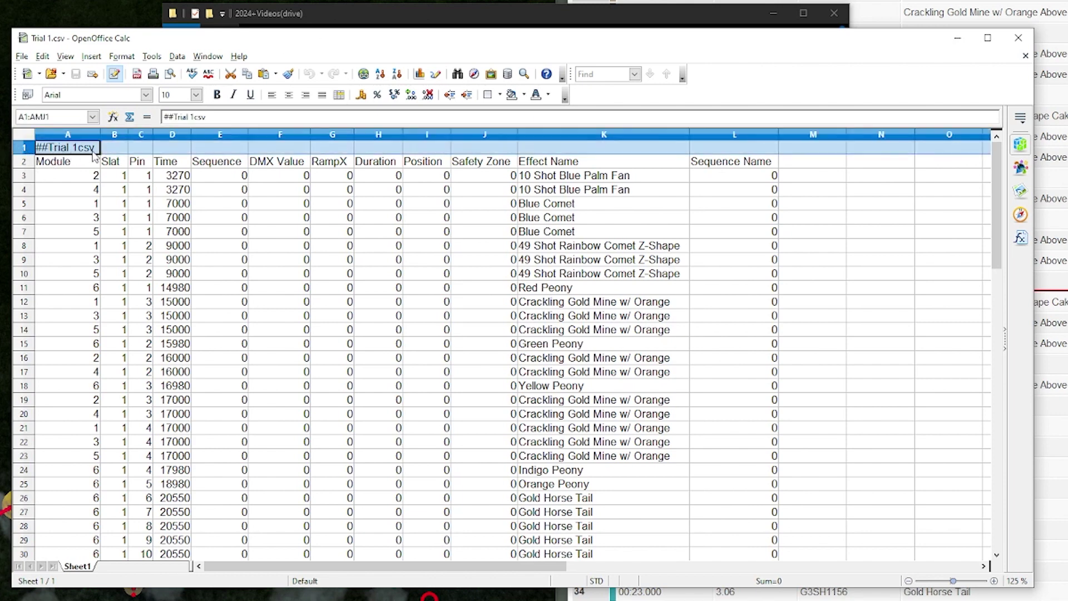
click(145, 149)
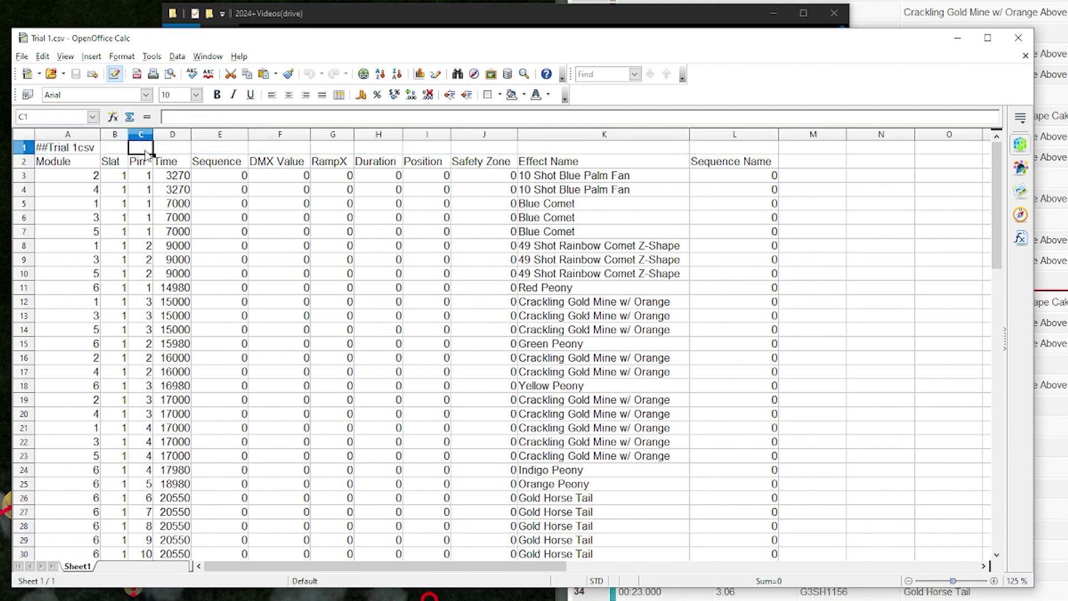
click(53, 167)
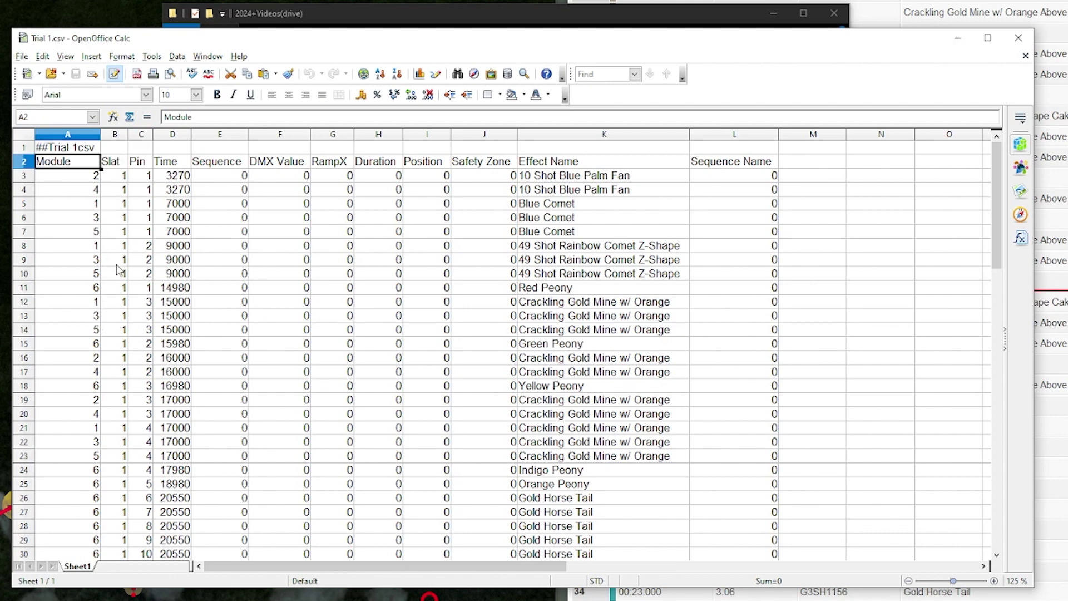
scroll(120, 270, down, 13)
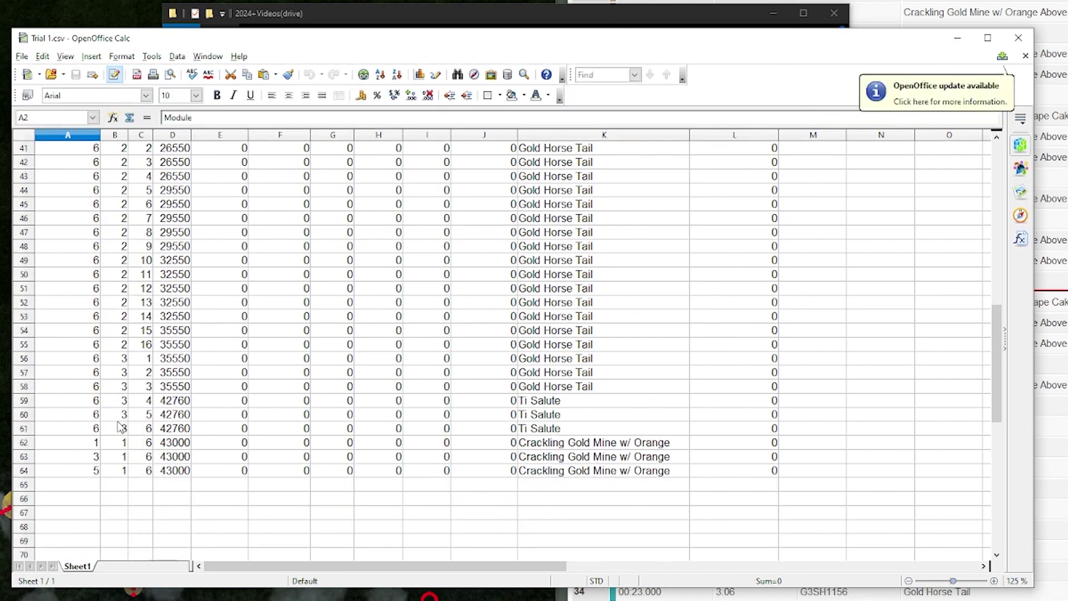
scroll(121, 427, up, 13)
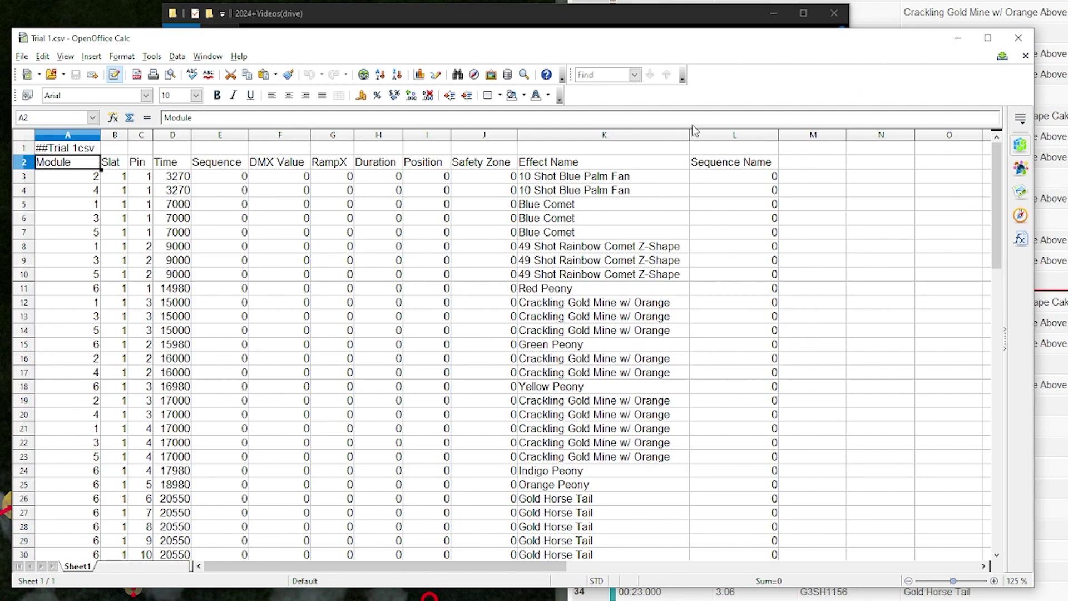
click(615, 137)
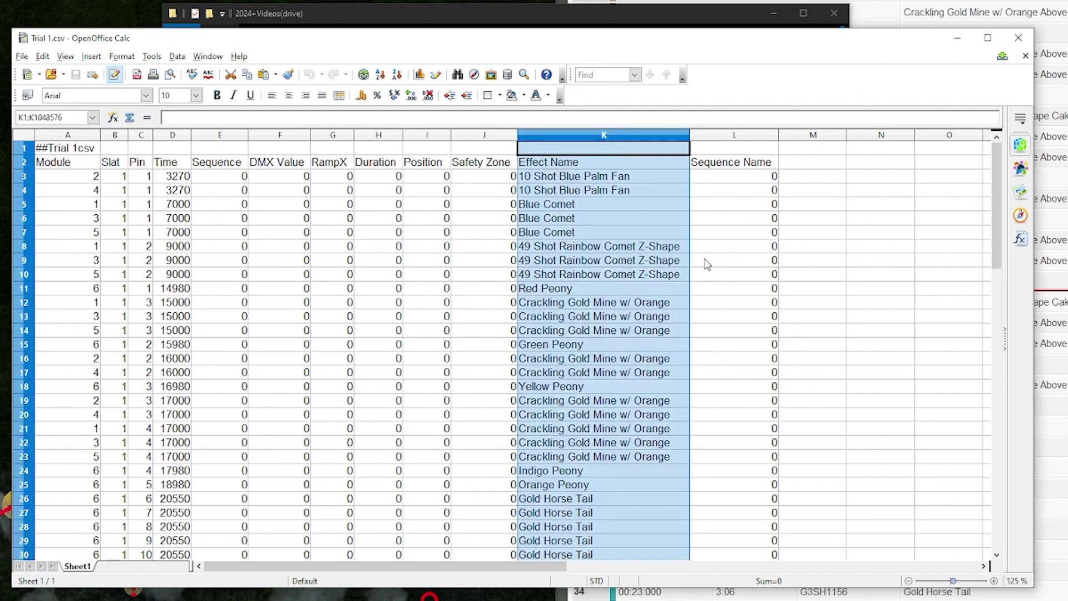
click(723, 292)
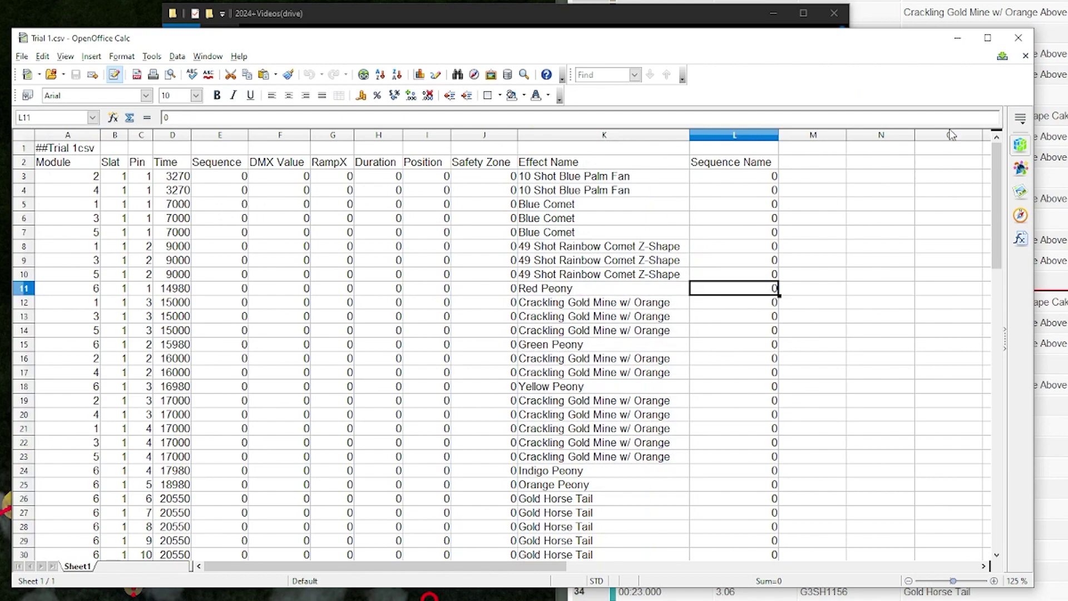
click(1018, 37)
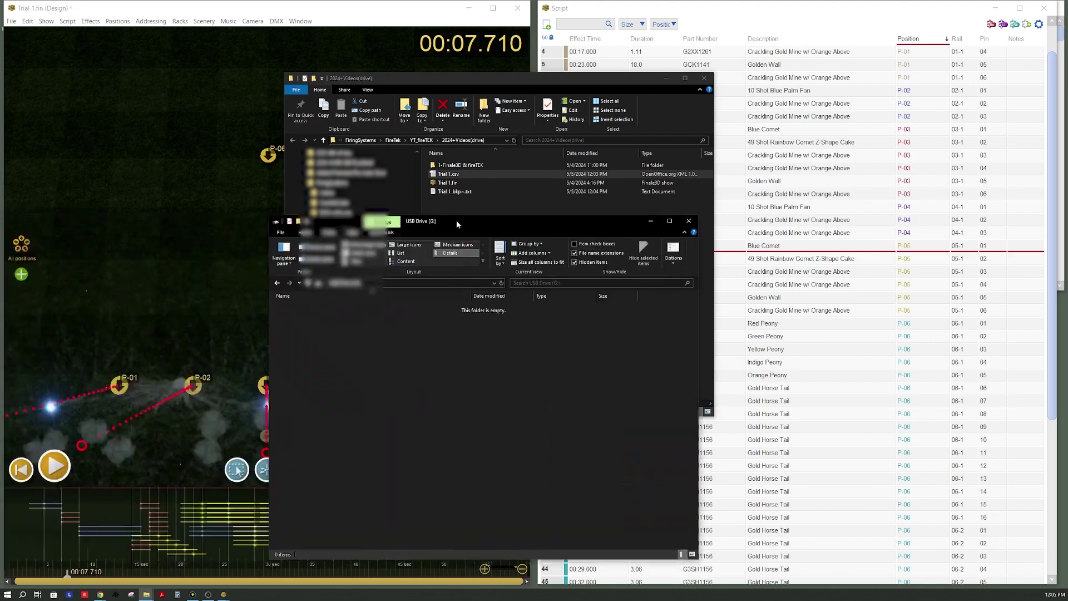
Copy Trial 1.csv onto USB Drive (G:), rename the copy to script.csv, and close the drive window.
drag(457, 219, 748, 217)
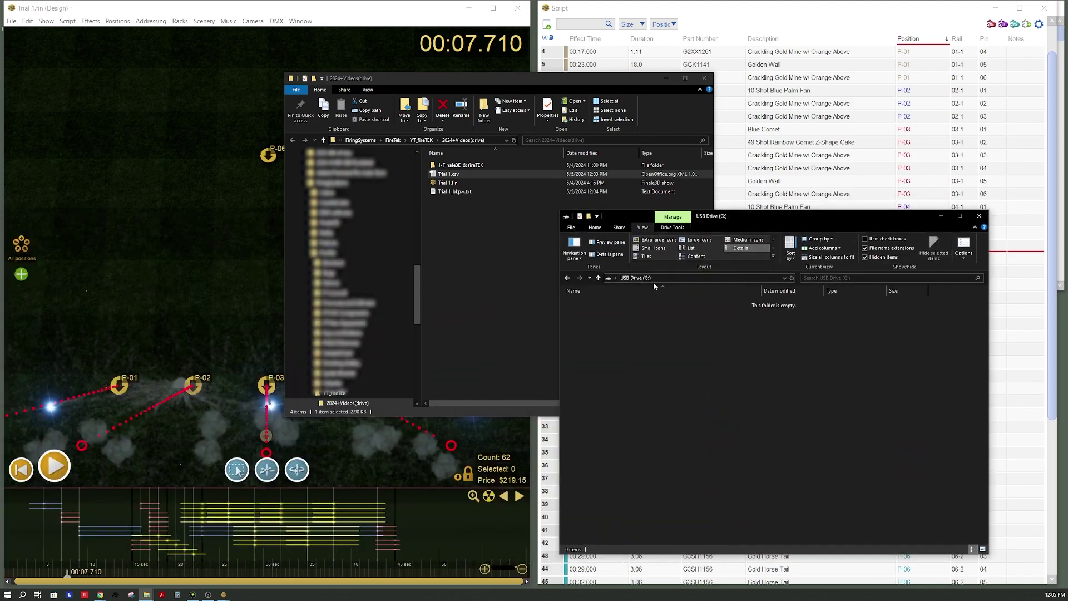
drag(436, 175, 649, 356)
click(580, 304)
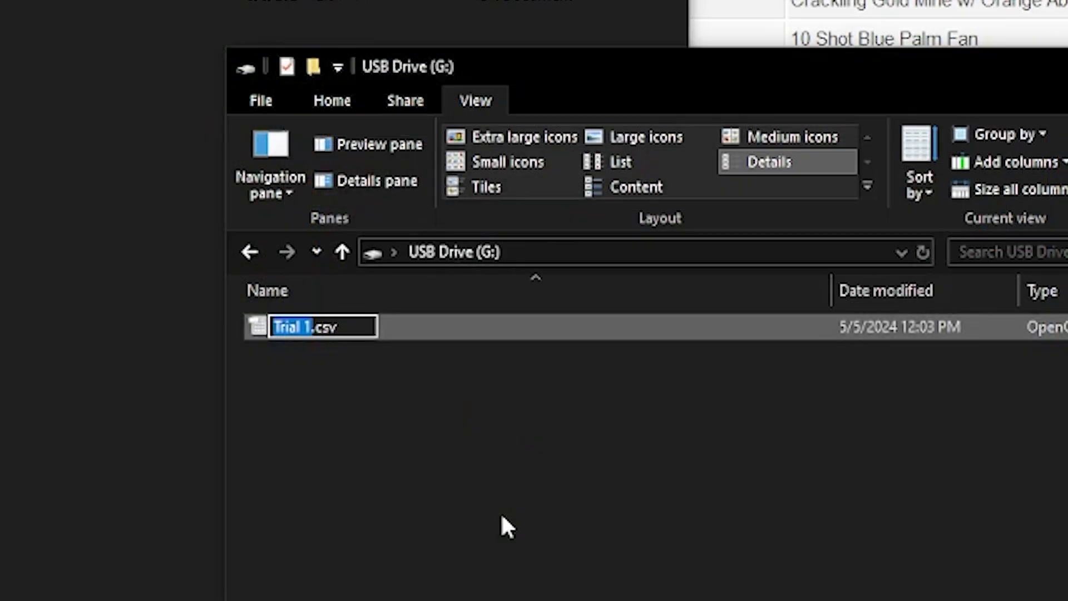
text(script)
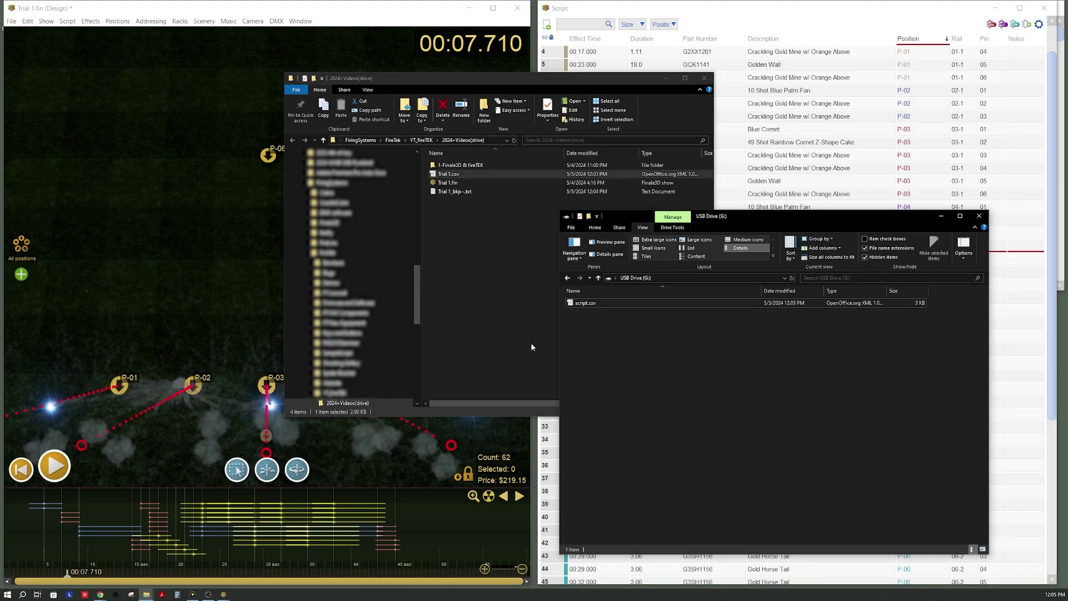
click(980, 216)
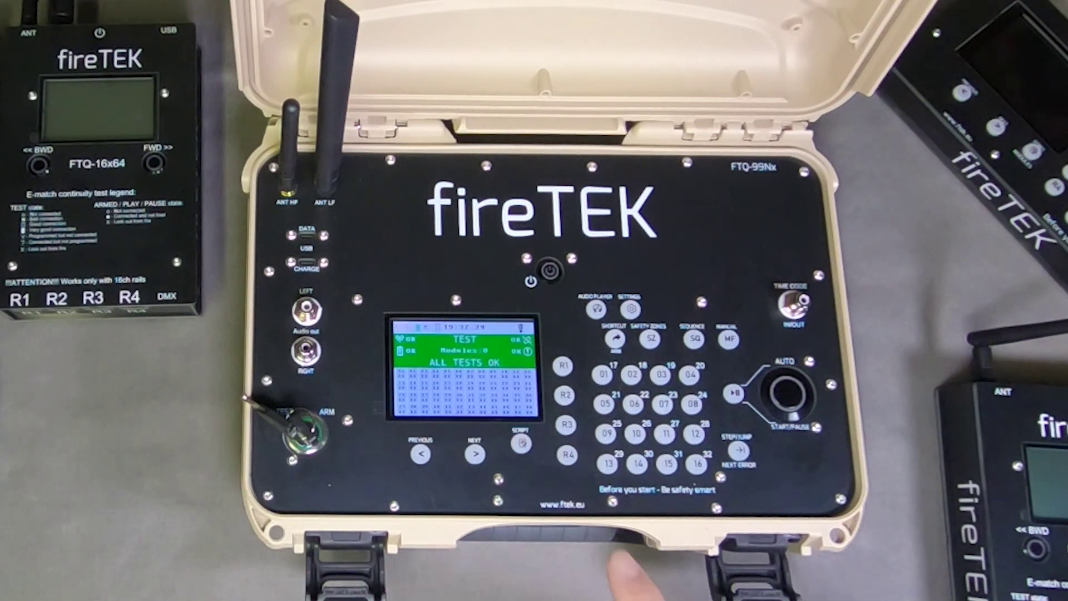
Show the FTQ-99Nx controller's script file status for script.csv.
click(521, 441)
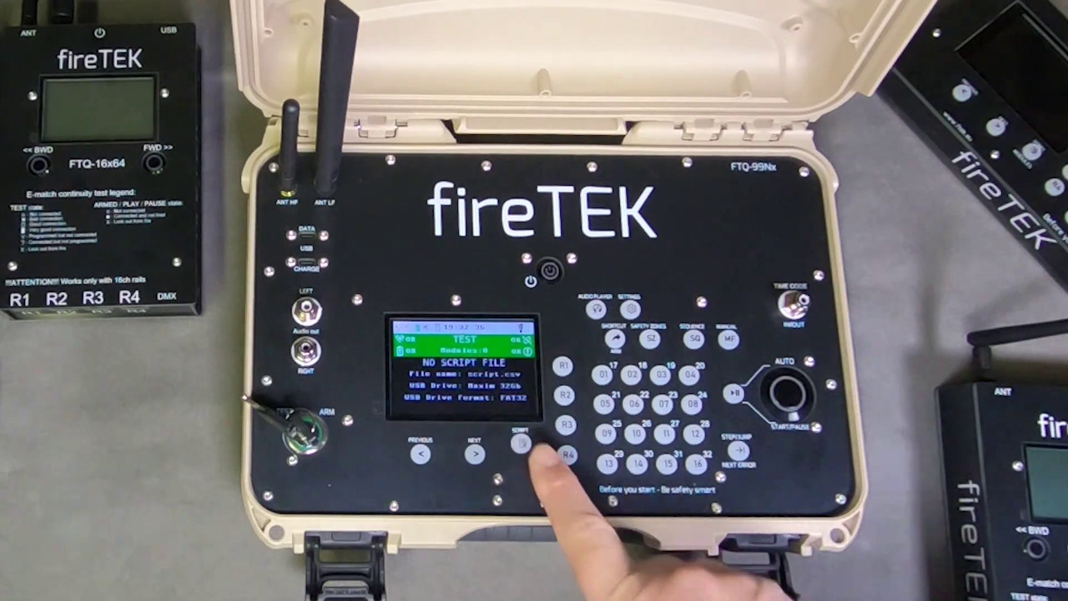